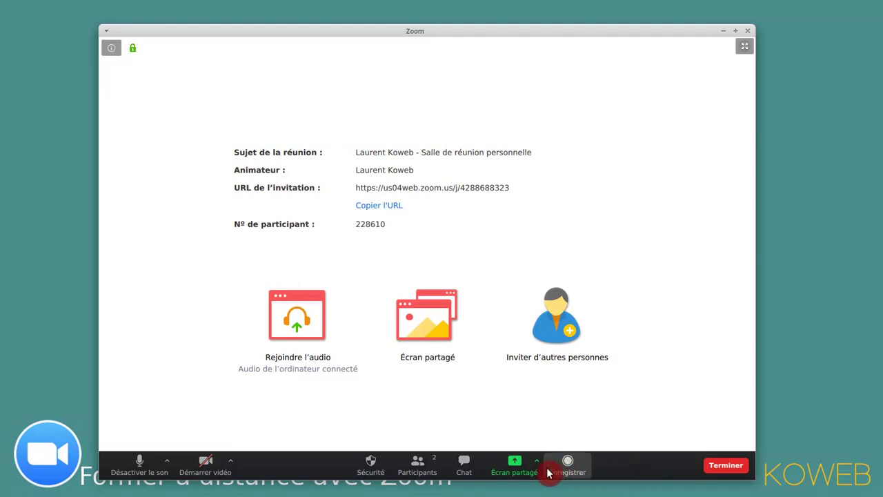
Step: Share Desktop 1 with the meeting and clear the Participants window off the shared screen by closing it
click(512, 466)
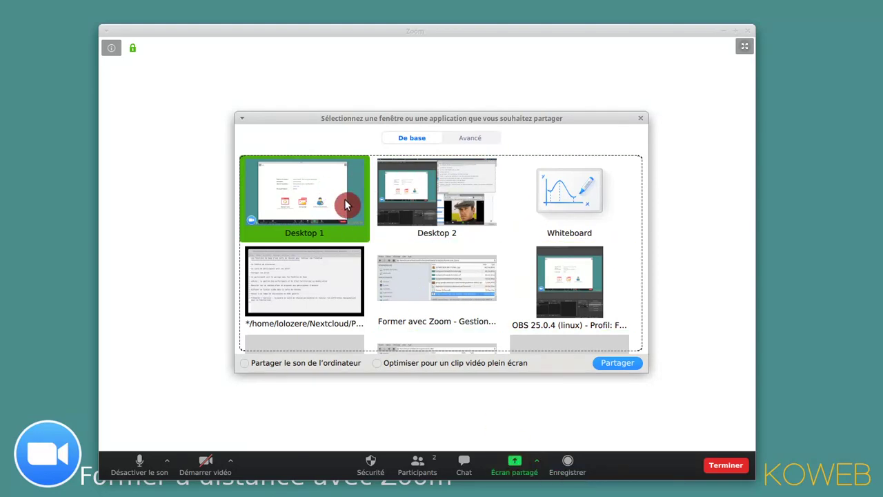
click(611, 362)
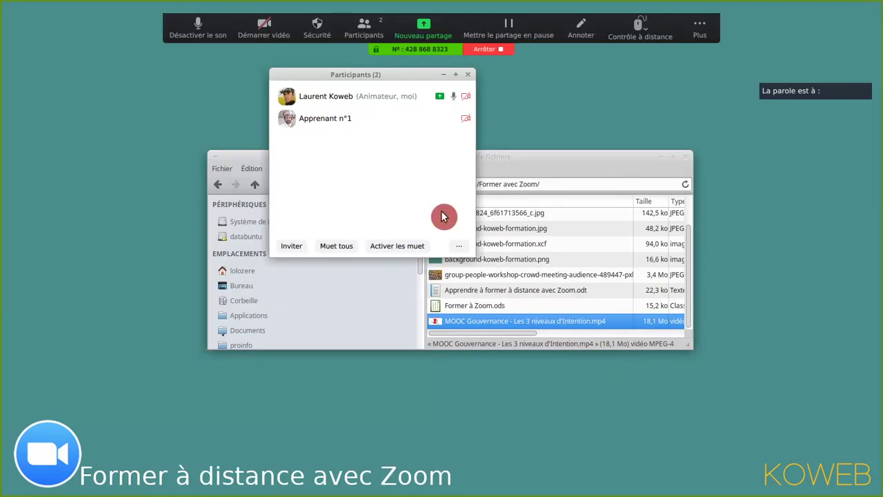
drag(362, 78, 150, 78)
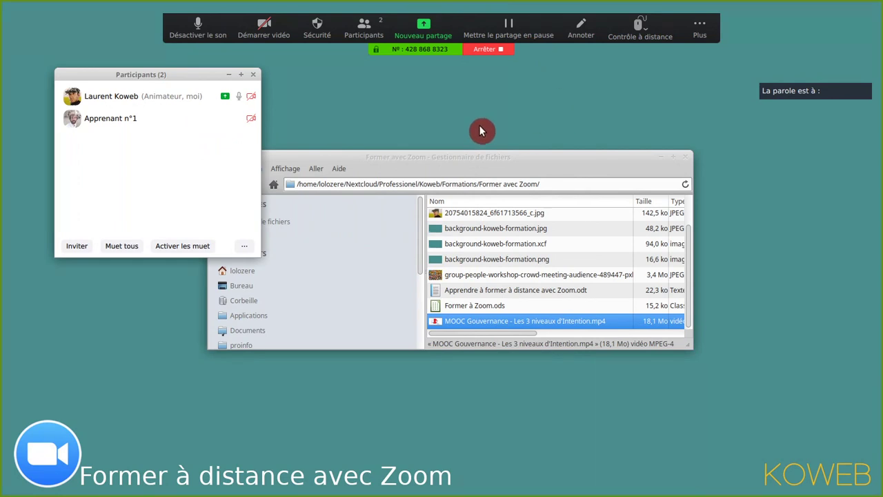
click(252, 76)
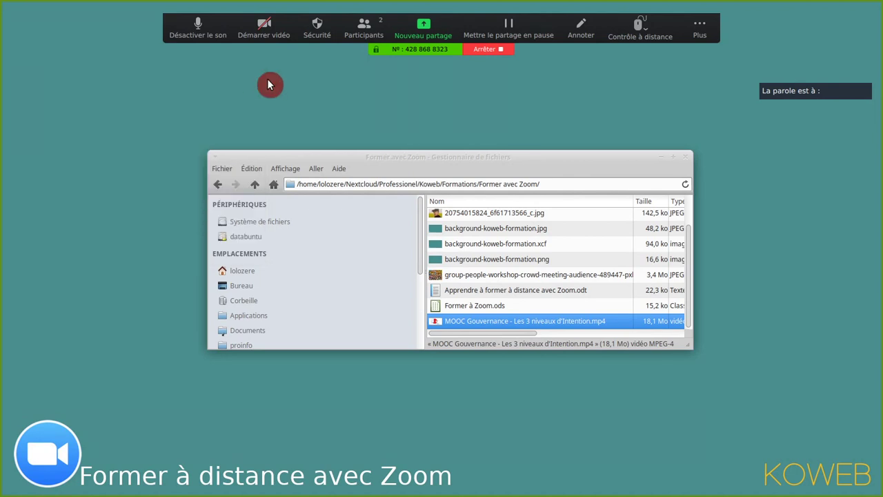
Step: Stop the desktop share and share a Whiteboard in its place
click(492, 51)
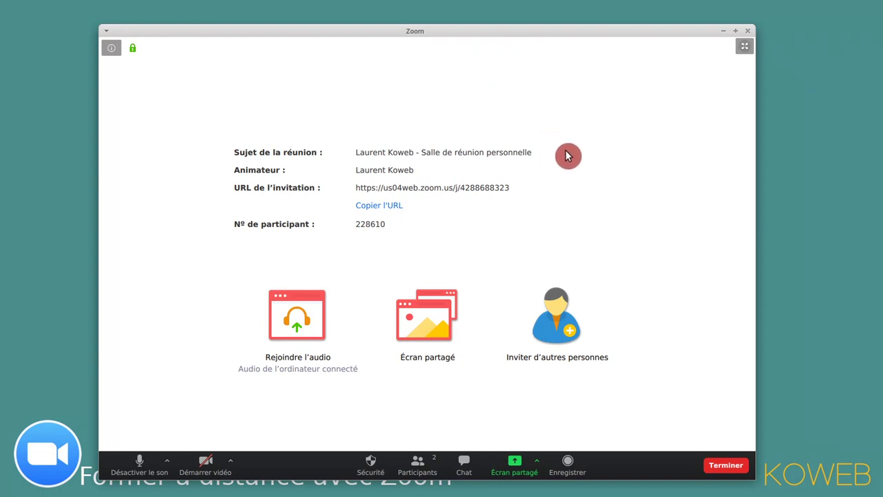
click(514, 467)
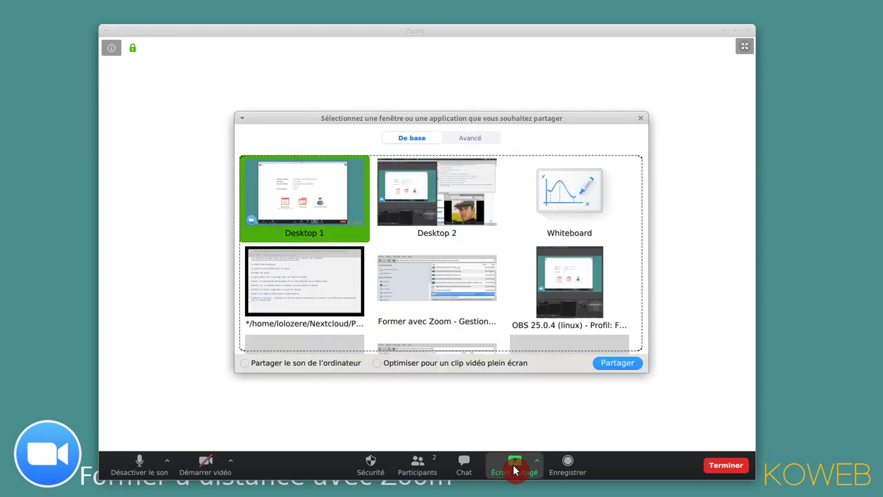
click(578, 200)
click(613, 366)
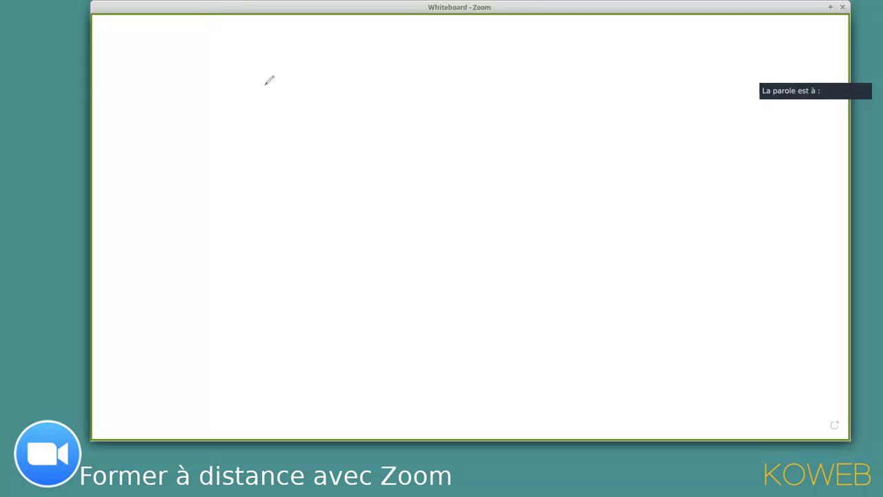
Step: Draw two freehand red curves on the whiteboard and stamp check marks at several spots around them
mouse_move(449, 210)
mouse_down()
mouse_move(347, 134)
mouse_move(517, 251)
mouse_up()
drag(385, 206, 469, 241)
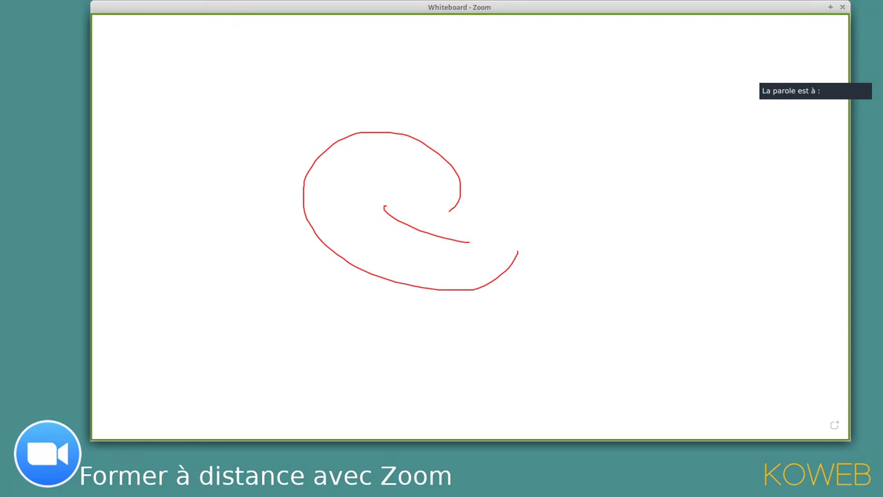
mouse_move(0, 149)
mouse_down()
mouse_move(242, 290)
mouse_move(260, 322)
mouse_up()
click(353, 321)
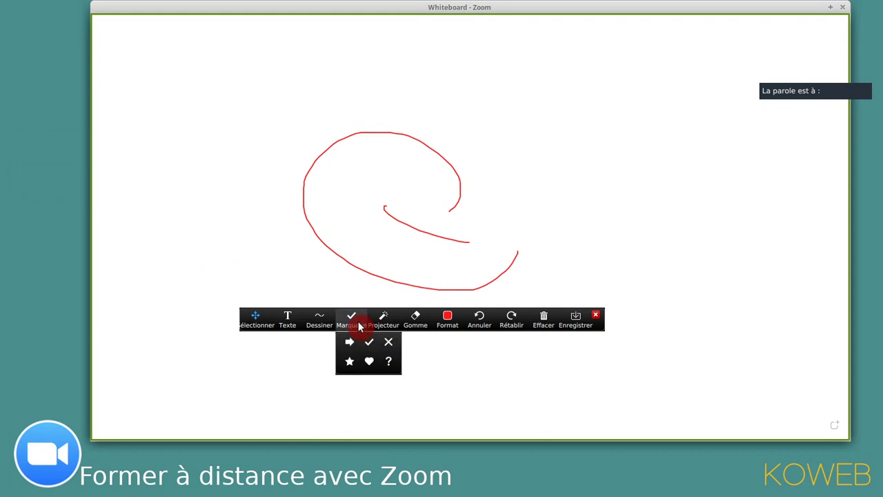
click(369, 342)
click(256, 186)
click(518, 120)
click(665, 233)
click(702, 336)
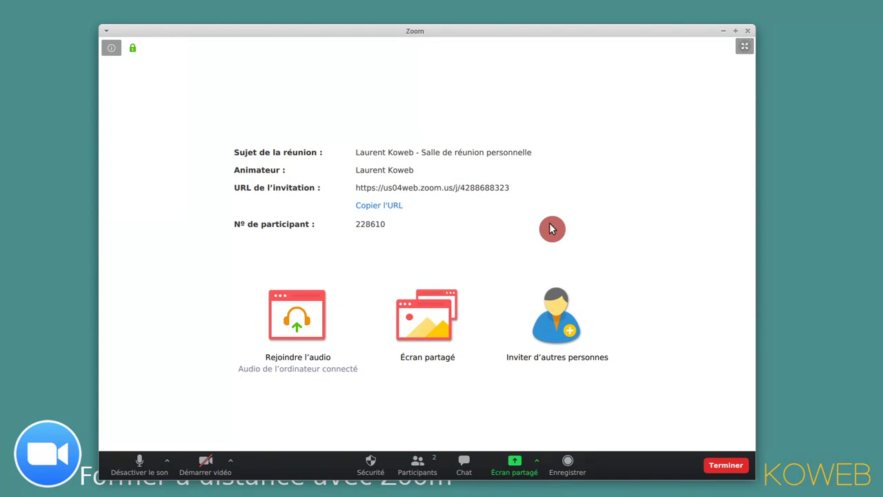
Step: Switch to the file manager, open "MOOC Gouvernance - Les 3 niveaux d'Intention.mp4" in VLC and pause it
key(alt+Tab)
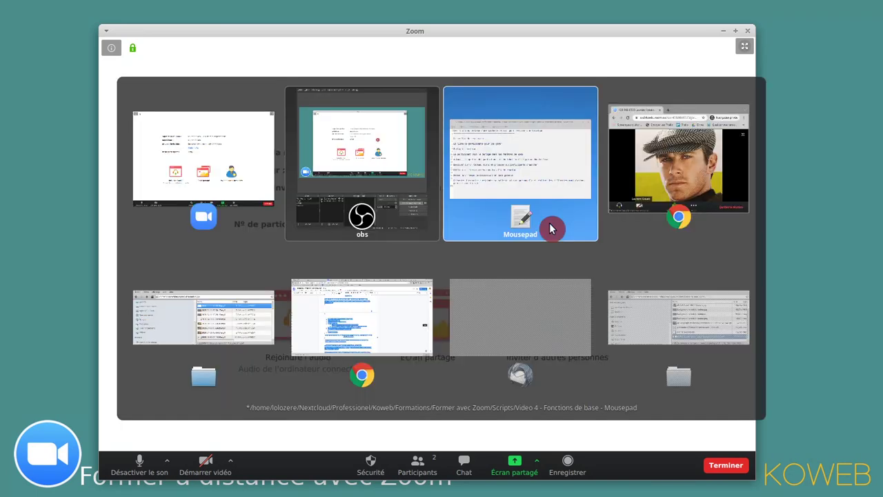
click(652, 323)
right_click(591, 327)
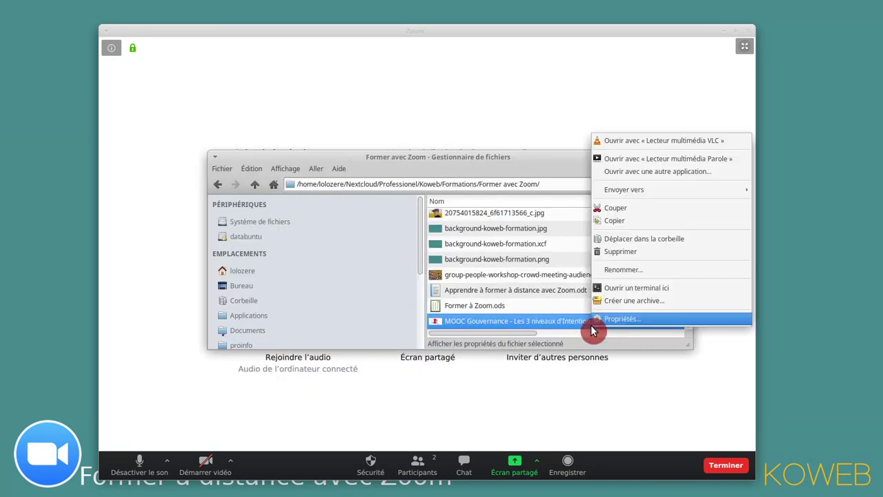
click(645, 150)
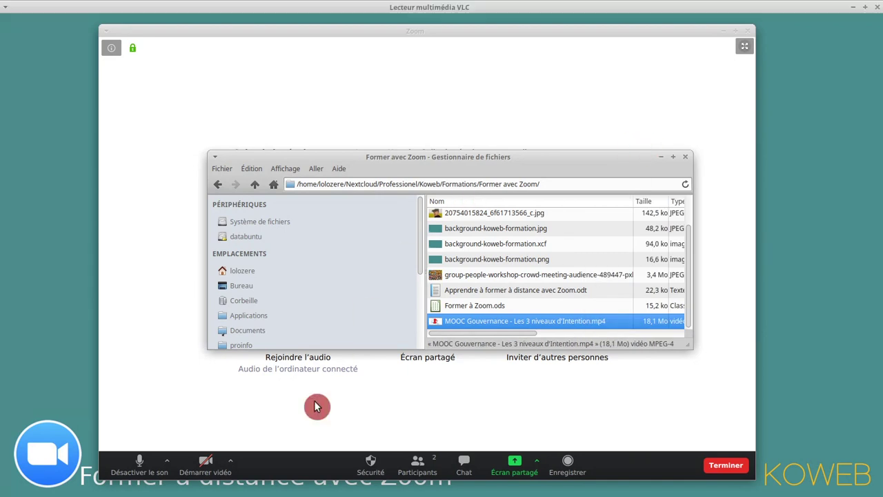
click(11, 487)
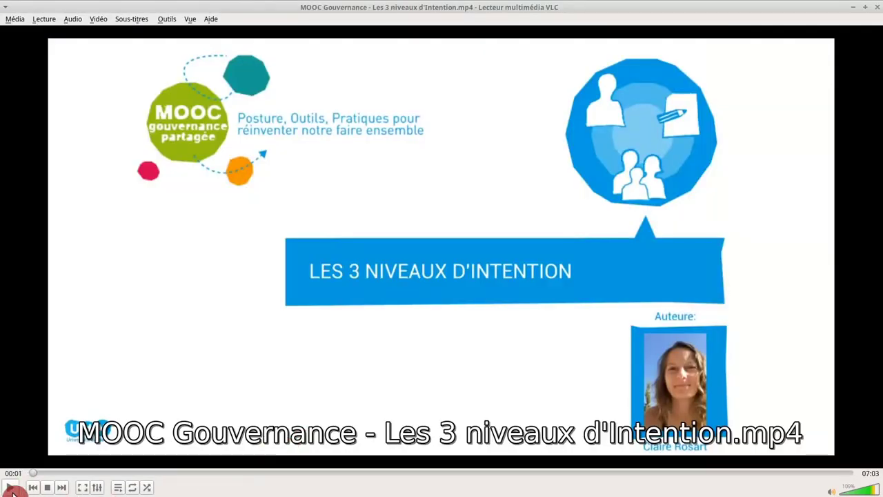
Step: Switch back to Zoom and share the MOOC Gouvernance video window with computer sound and full-screen video clip optimization enabled
key(alt+Tab)
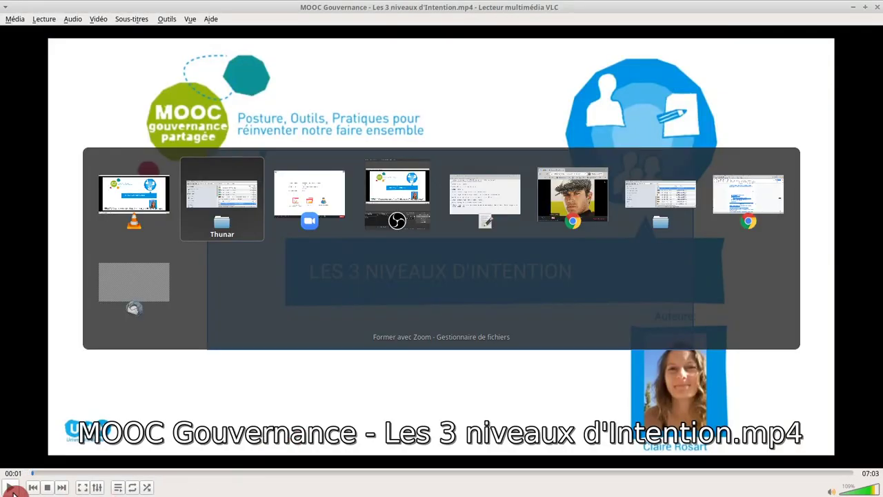
click(318, 204)
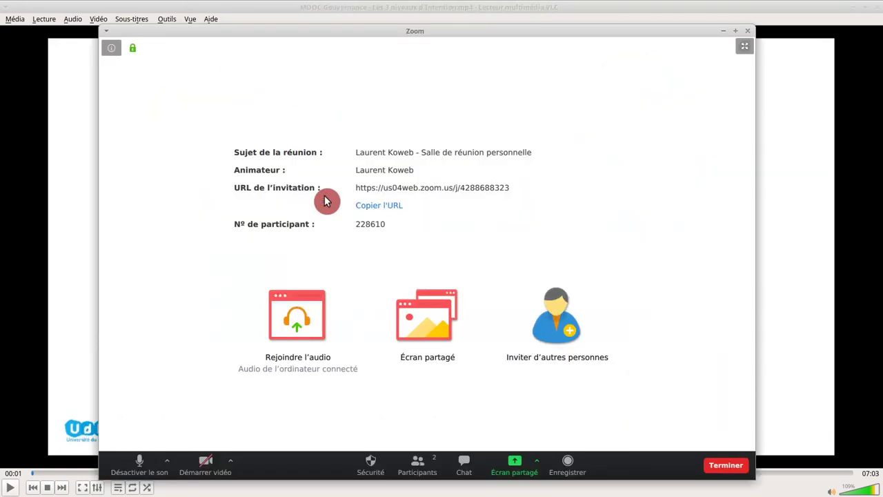
click(514, 467)
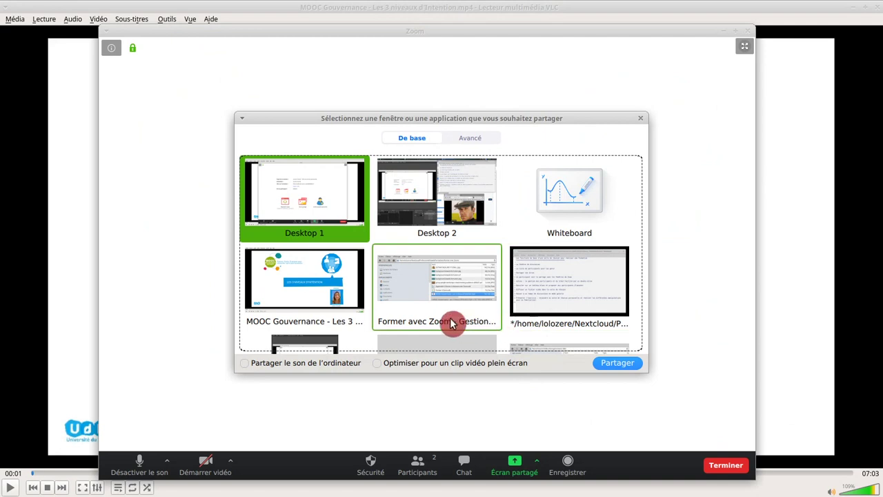
click(300, 293)
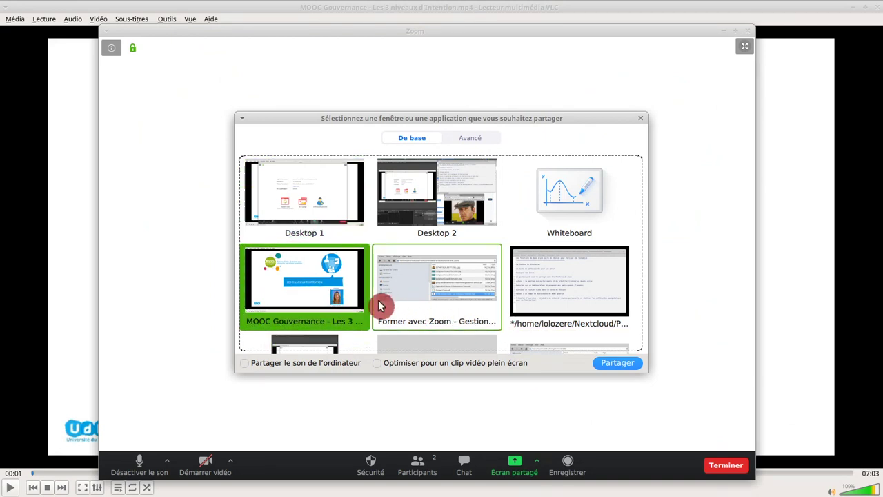
click(319, 369)
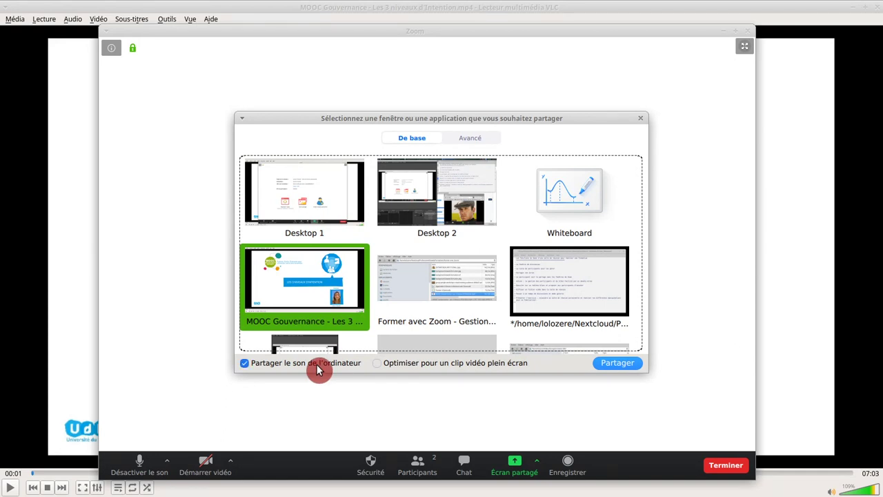
click(405, 369)
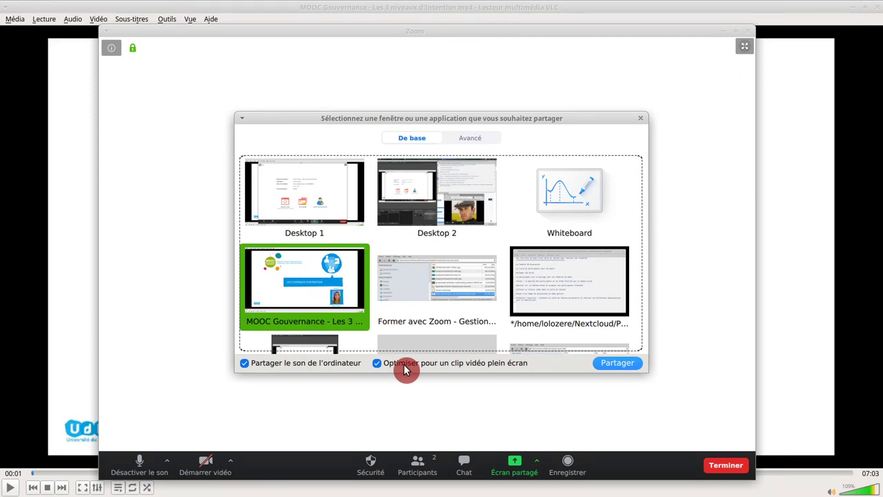
click(613, 367)
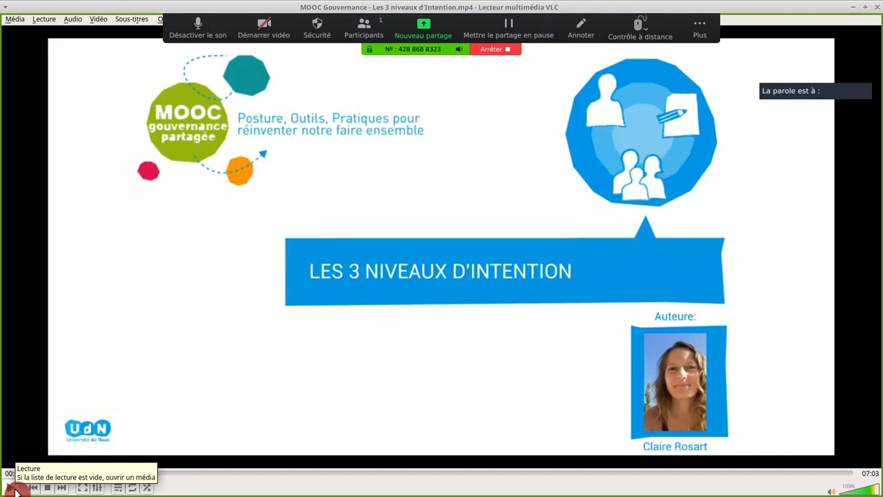
Step: Play the shared video for the participants and stop the share
click(14, 488)
click(507, 51)
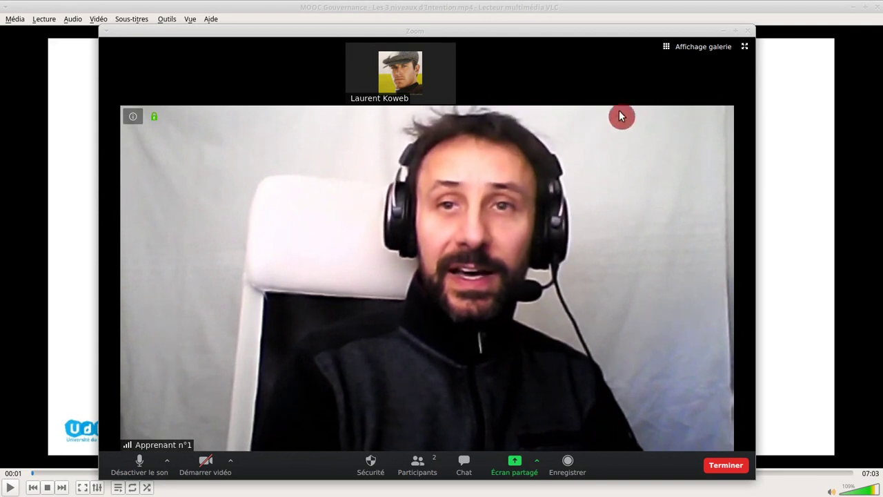
Step: Display the meeting participants in gallery view and return to speaker view
click(700, 48)
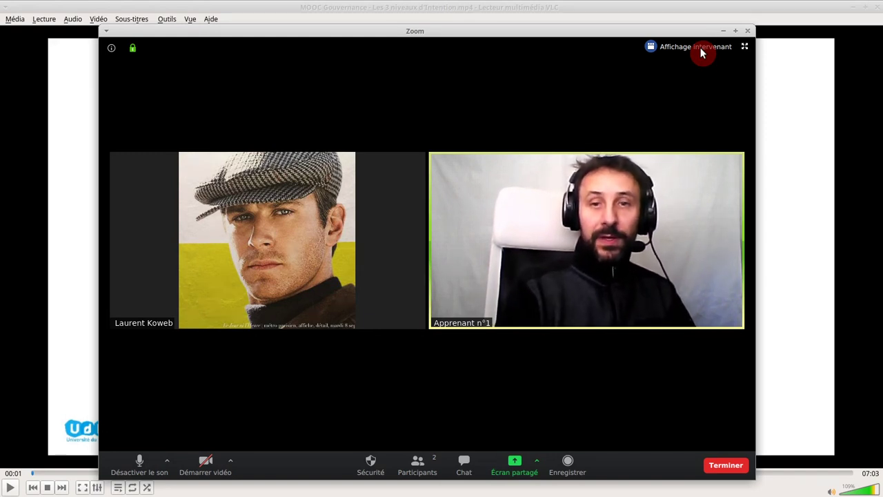
click(704, 49)
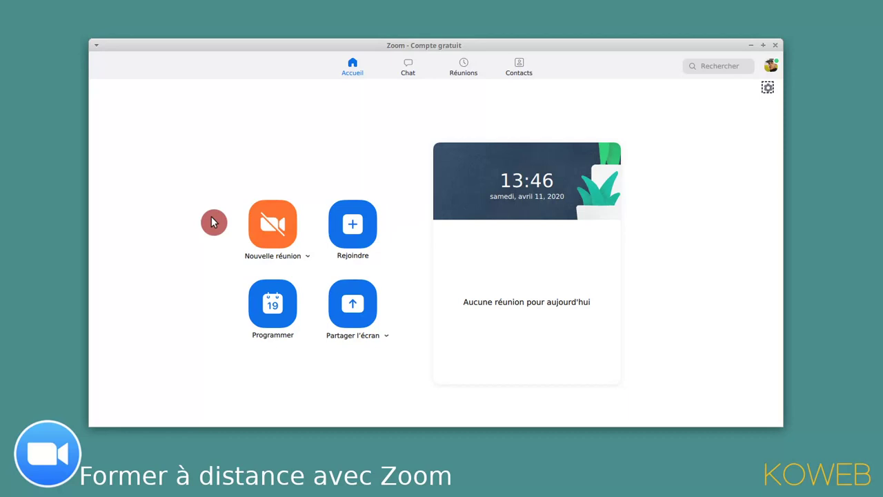
Step: Check the start options for a new meeting and start the meeting with those settings
click(307, 255)
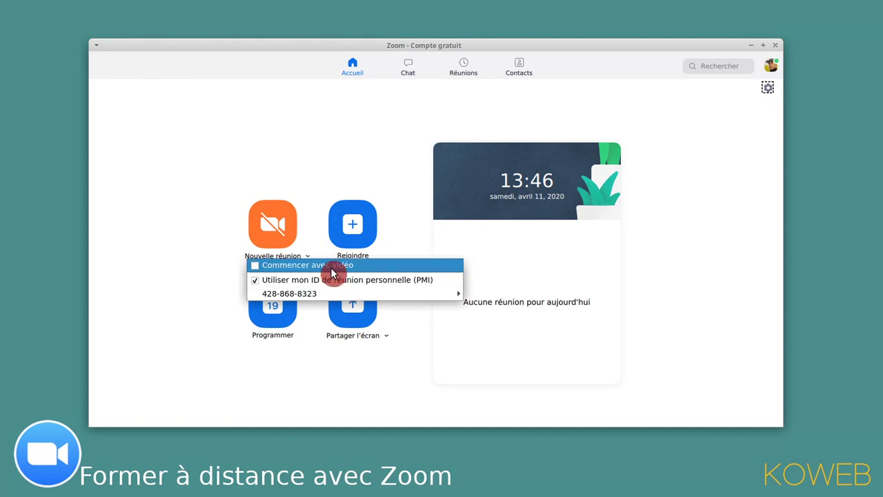
click(211, 252)
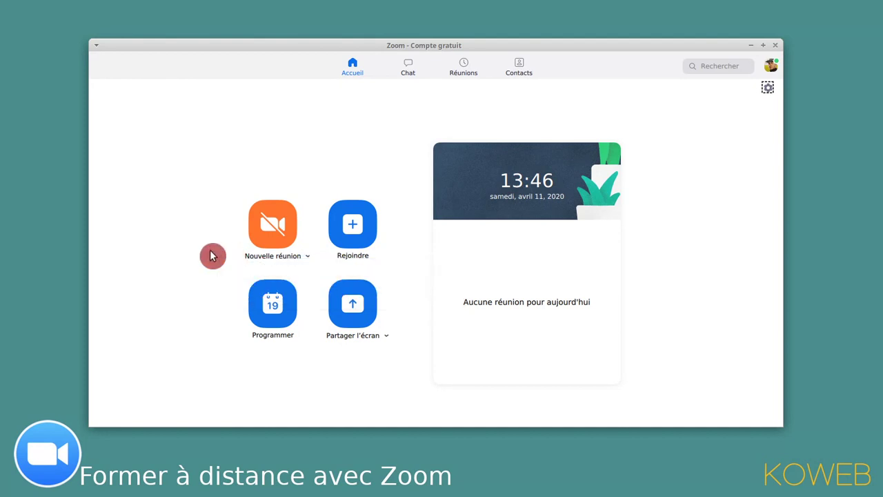
click(272, 226)
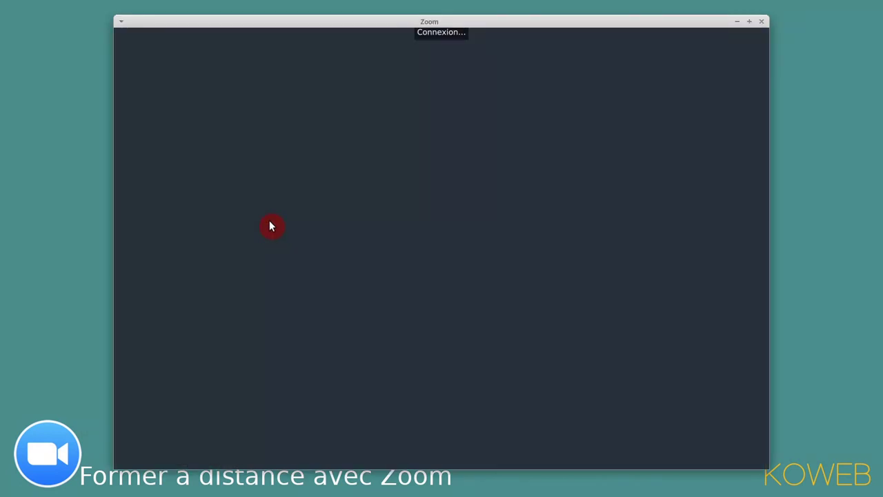